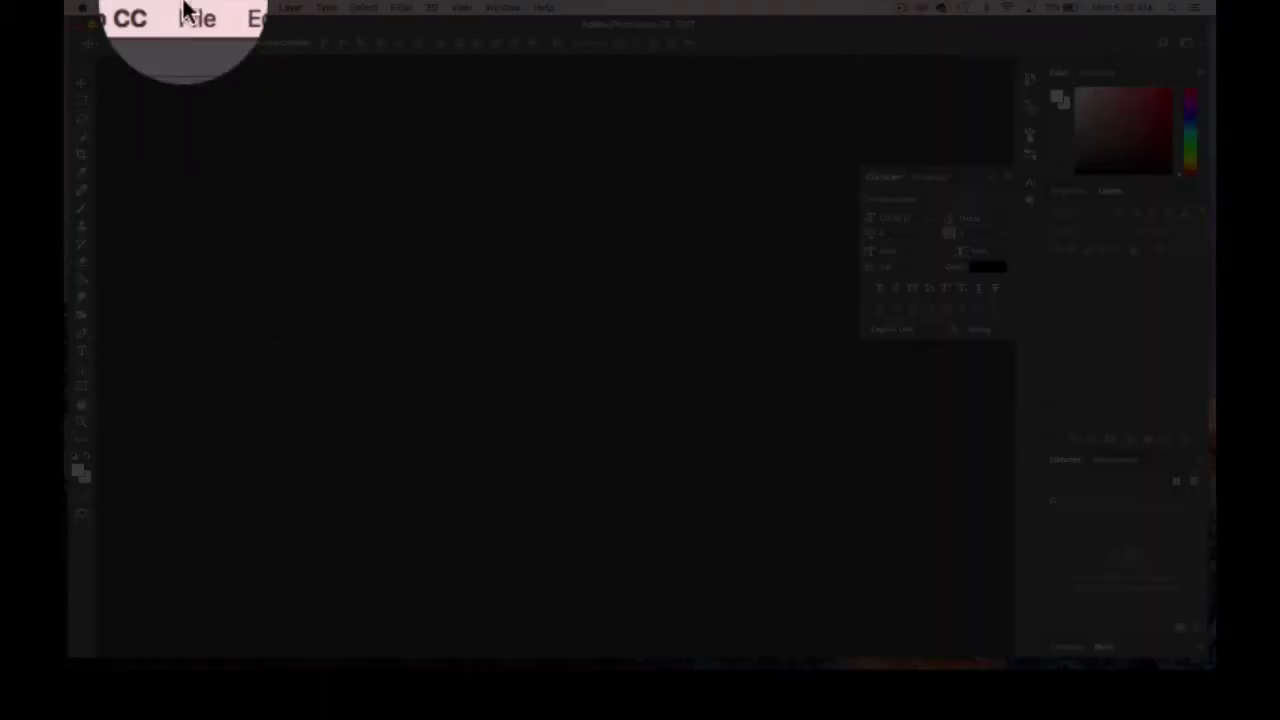
# - Start a new document and browse the Print, Art & Illustration and Web presets before settling on the Photo presets
pyautogui.click(188, 8)
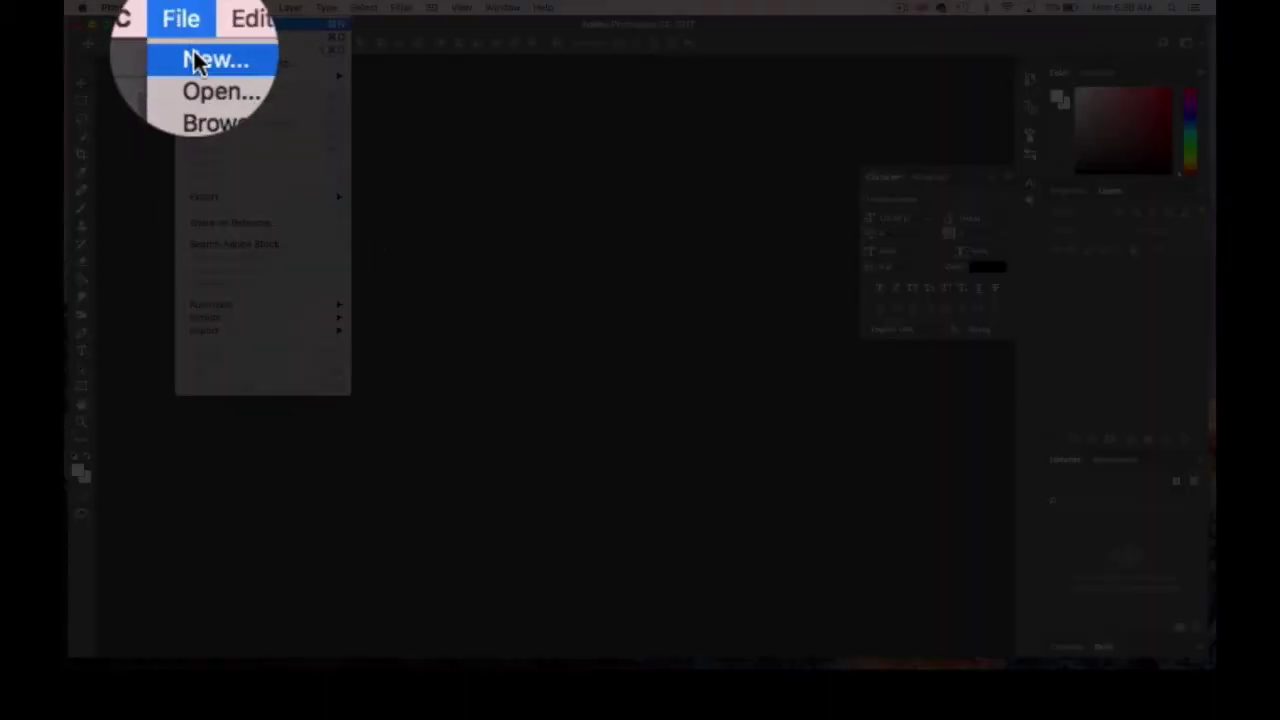
pyautogui.click(195, 24)
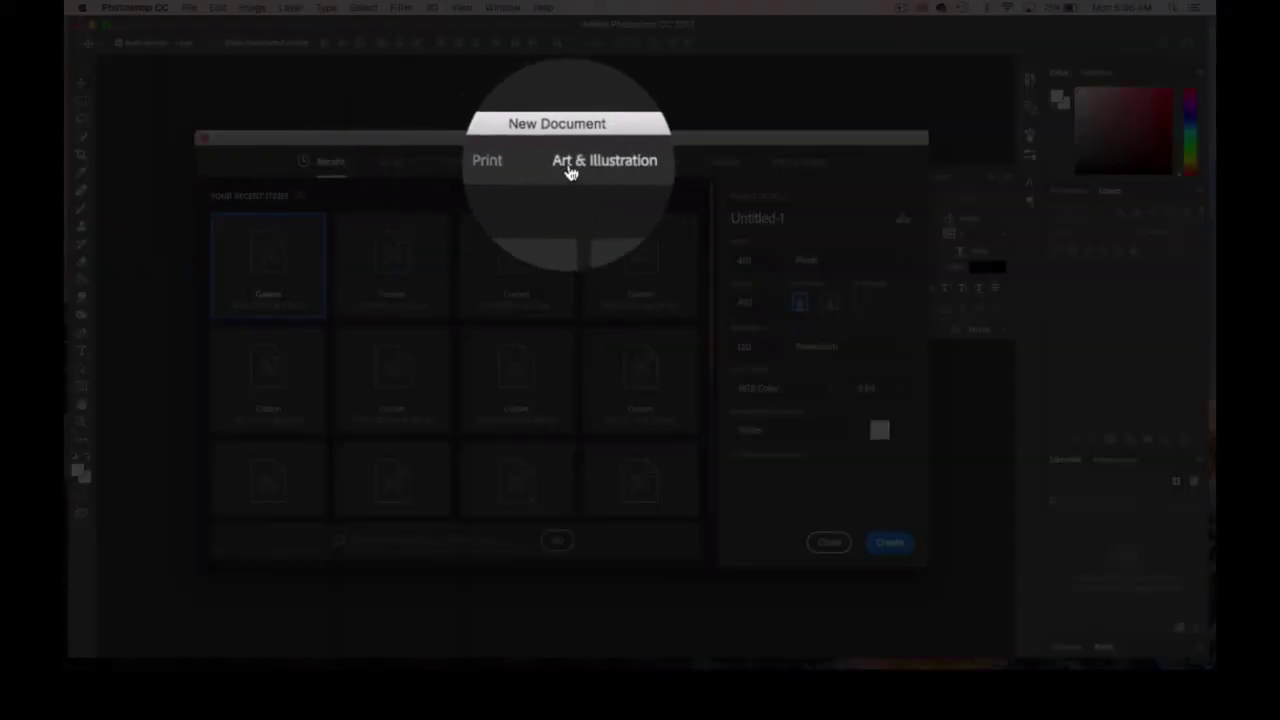
pyautogui.click(468, 170)
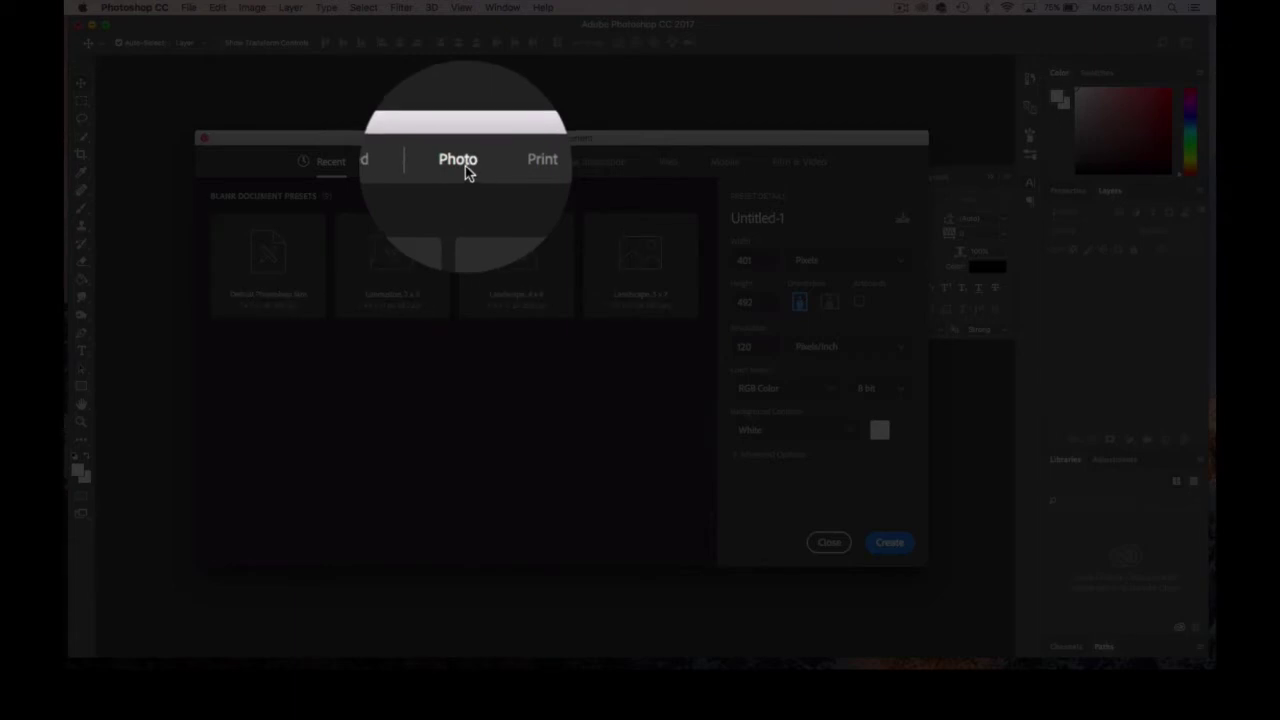
pyautogui.click(528, 170)
pyautogui.click(584, 167)
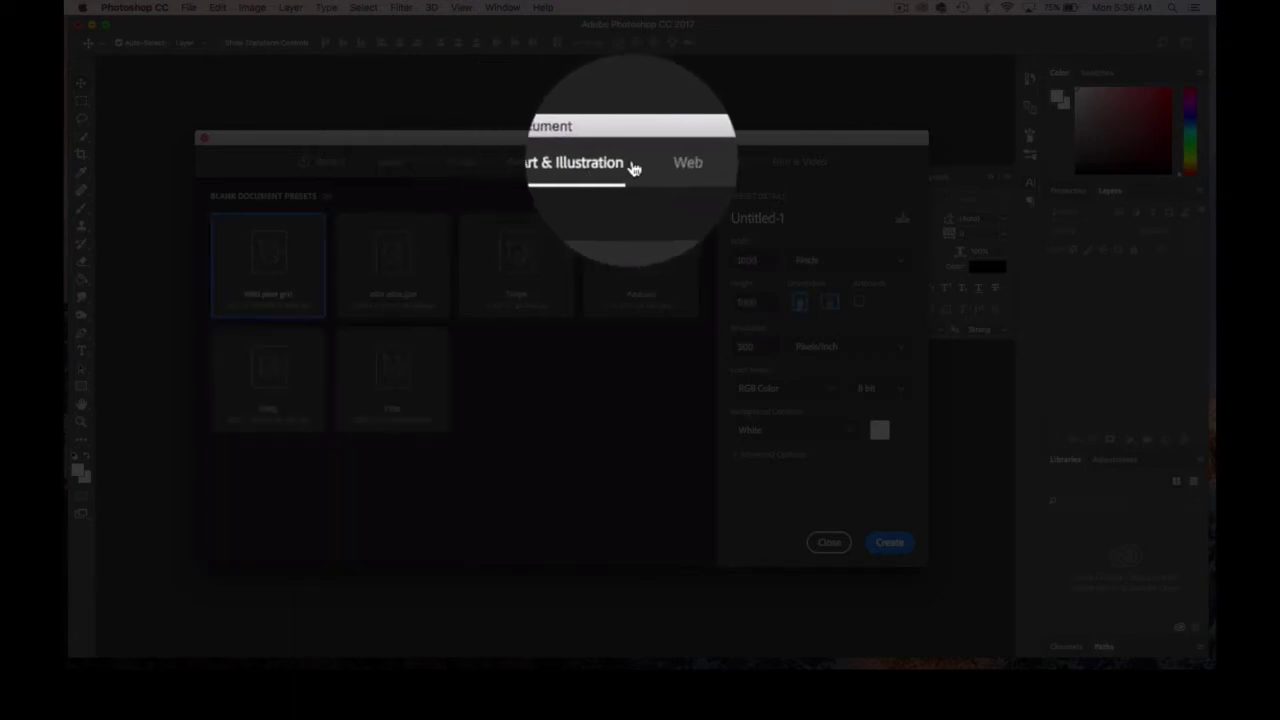
pyautogui.click(669, 167)
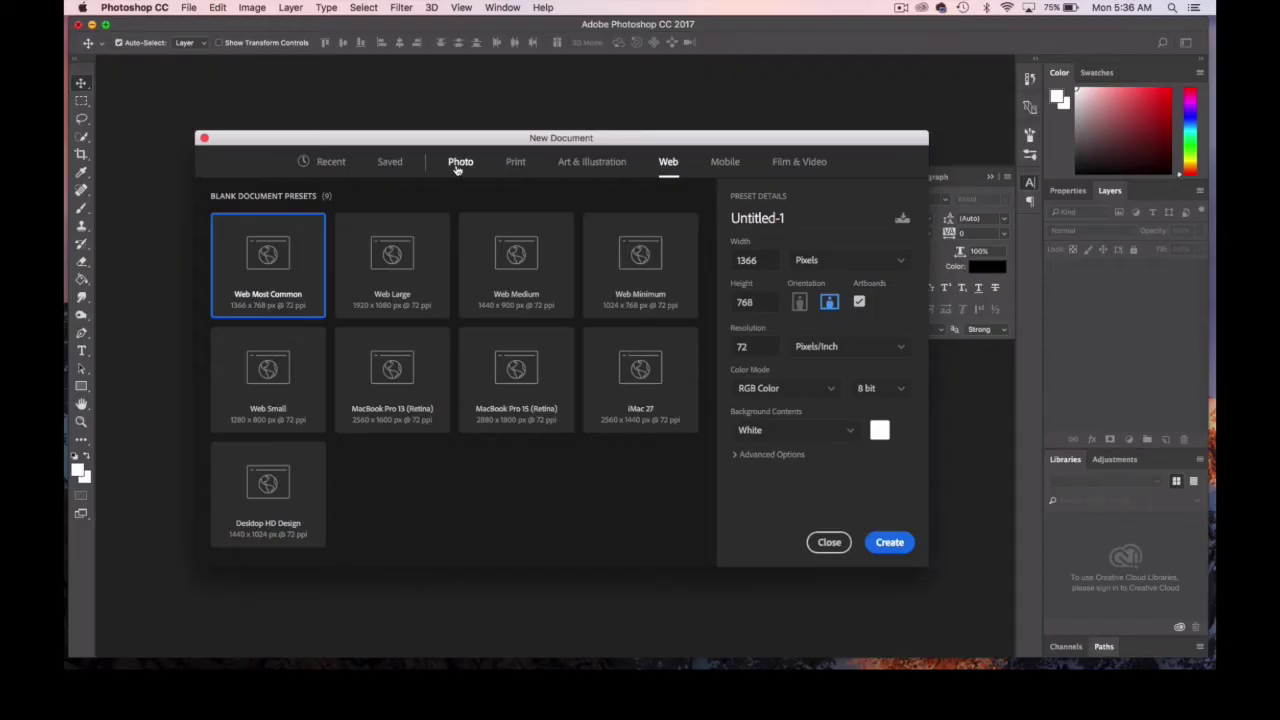
pyautogui.click(459, 170)
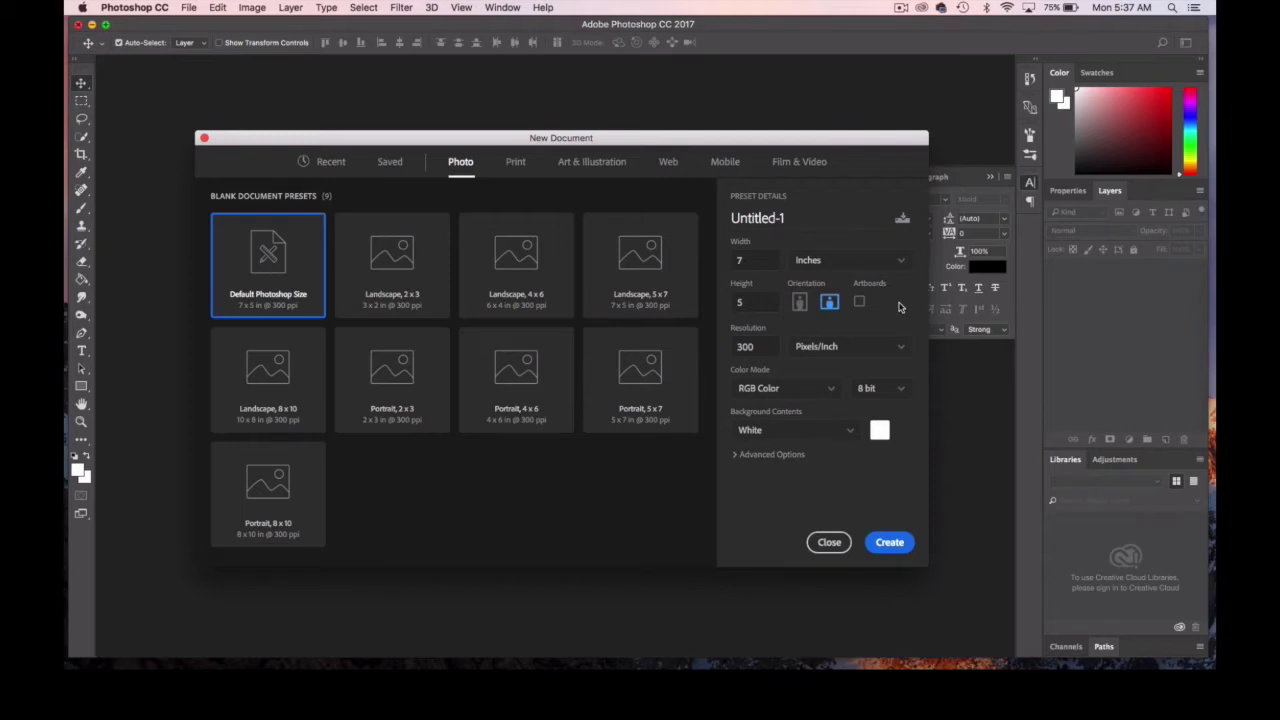
# - Set the new document to 800 by 800 pixels at 150 pixels/inch and create it
pyautogui.click(902, 264)
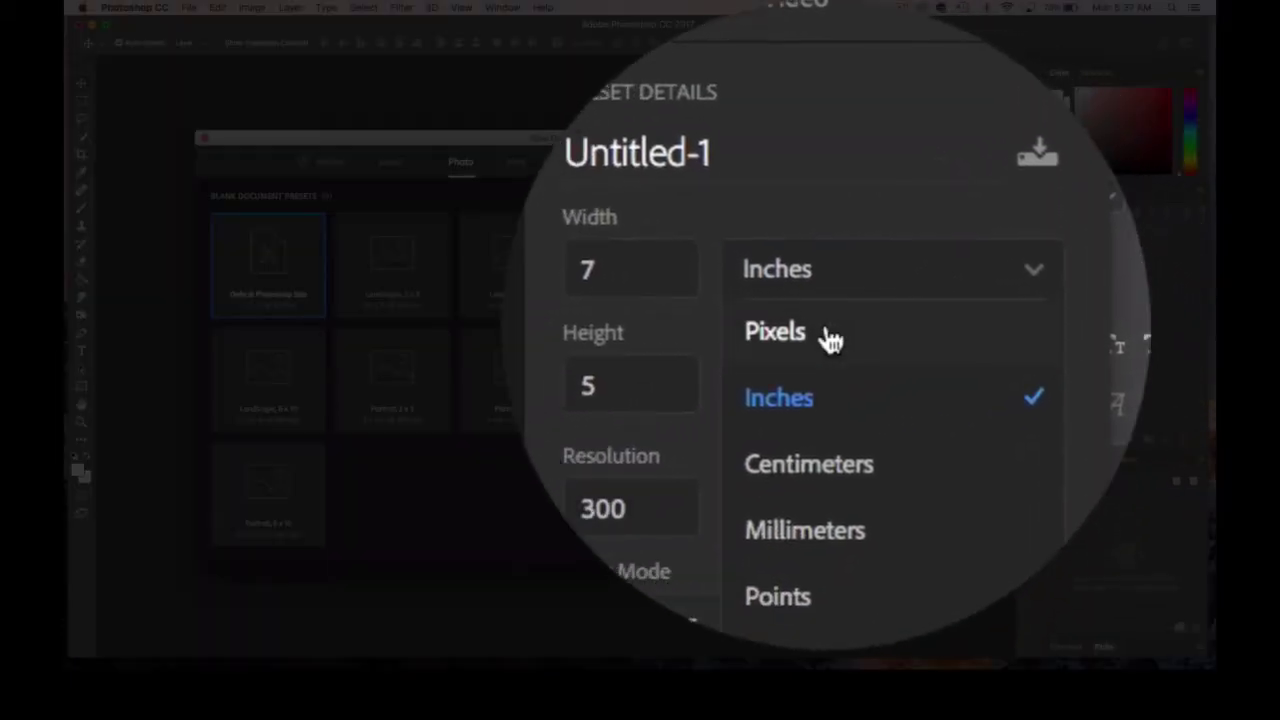
pyautogui.click(640, 377)
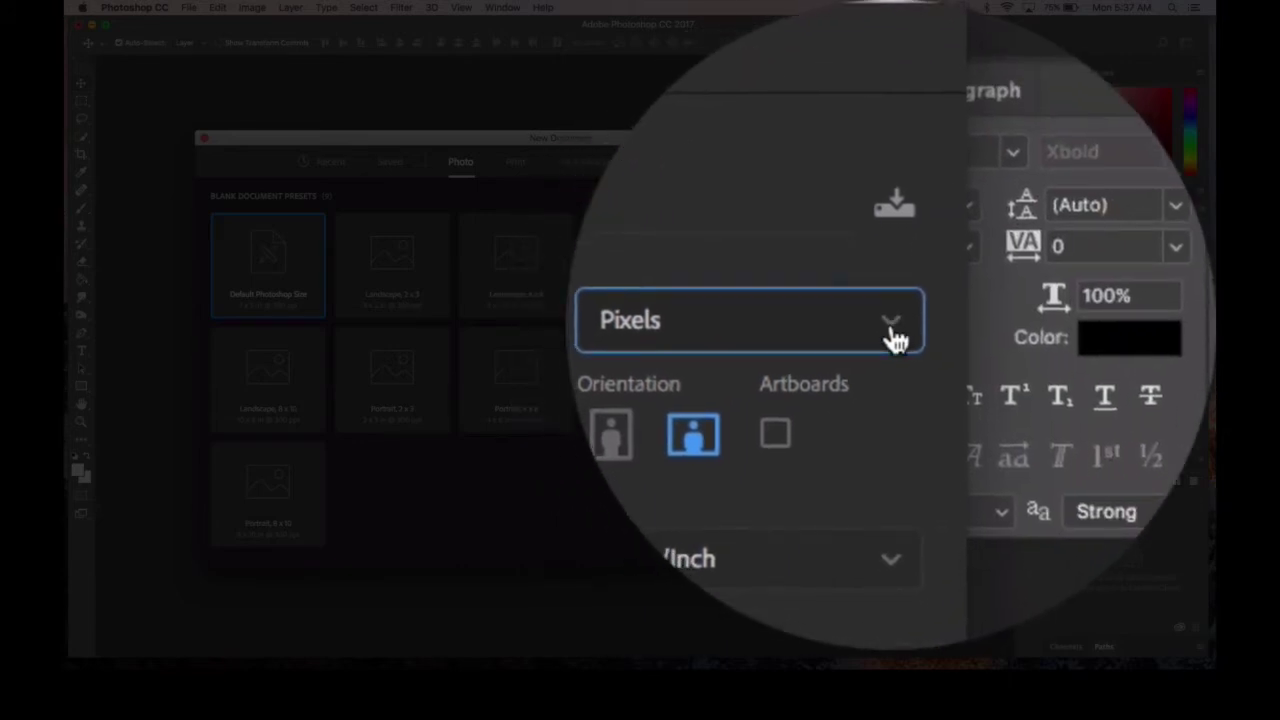
pyautogui.doubleClick(752, 320)
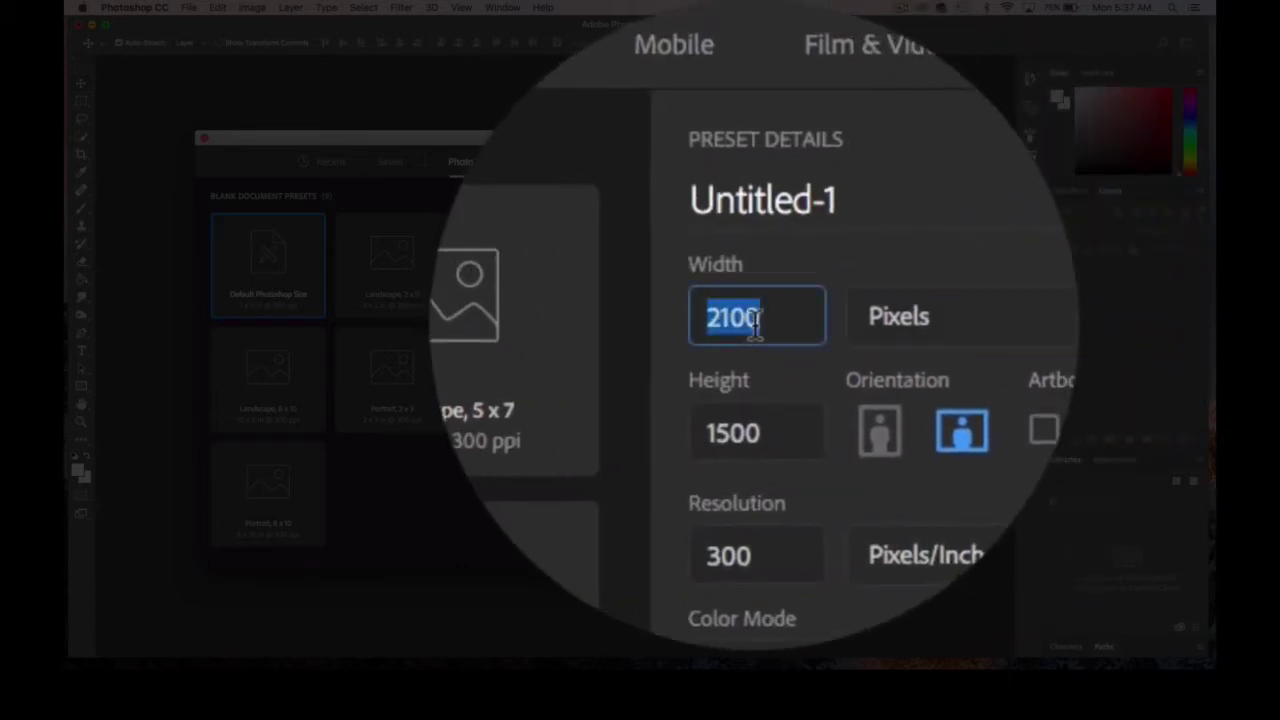
pyautogui.write('800')
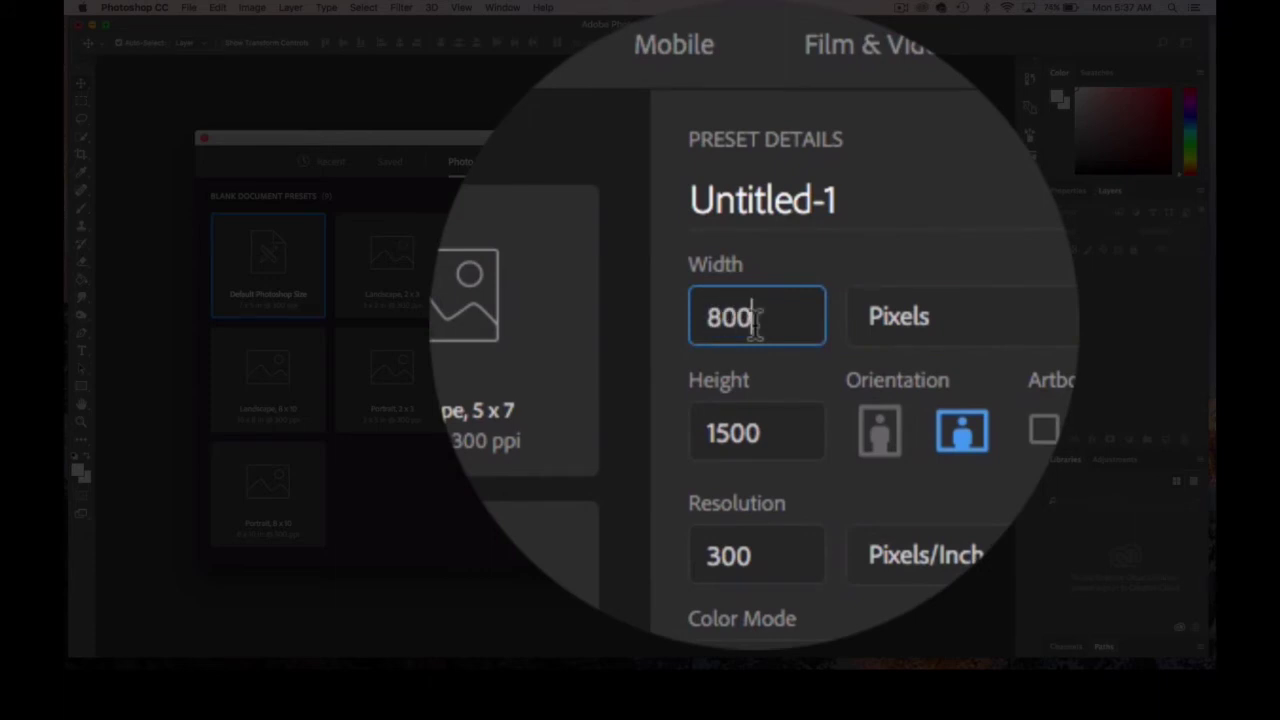
pyautogui.doubleClick(755, 425)
pyautogui.write('800')
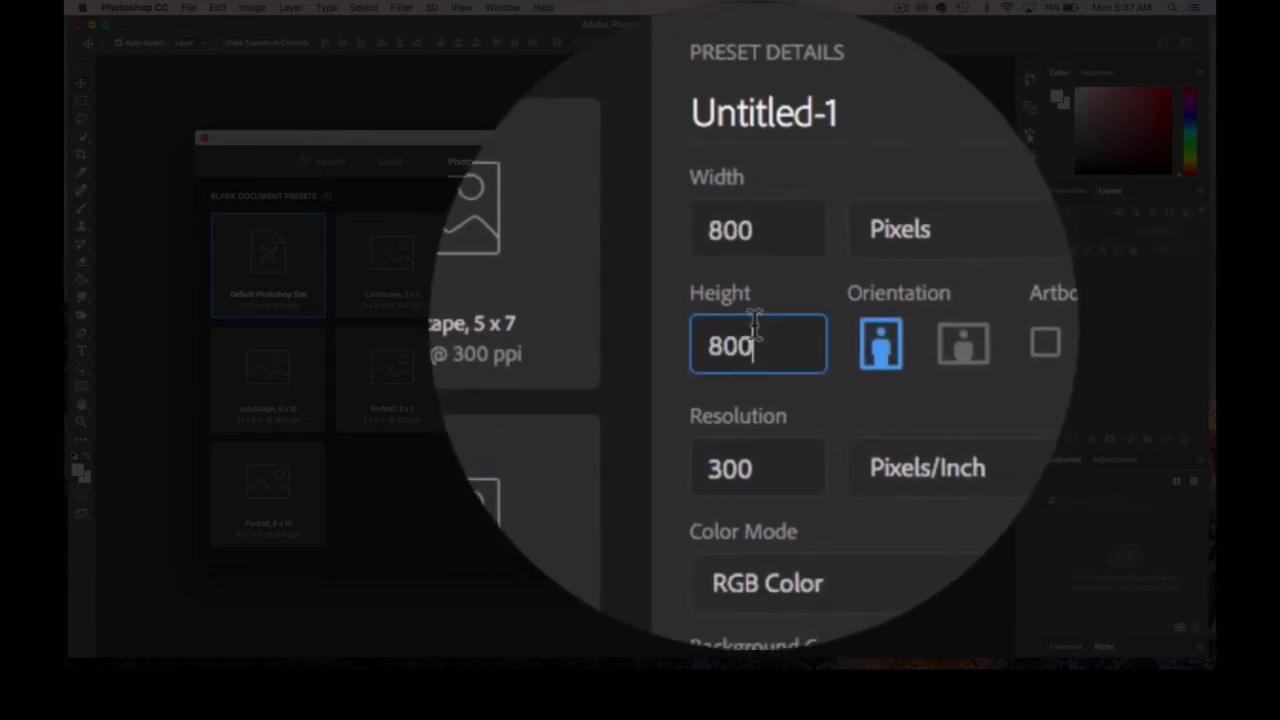
pyautogui.doubleClick(787, 468)
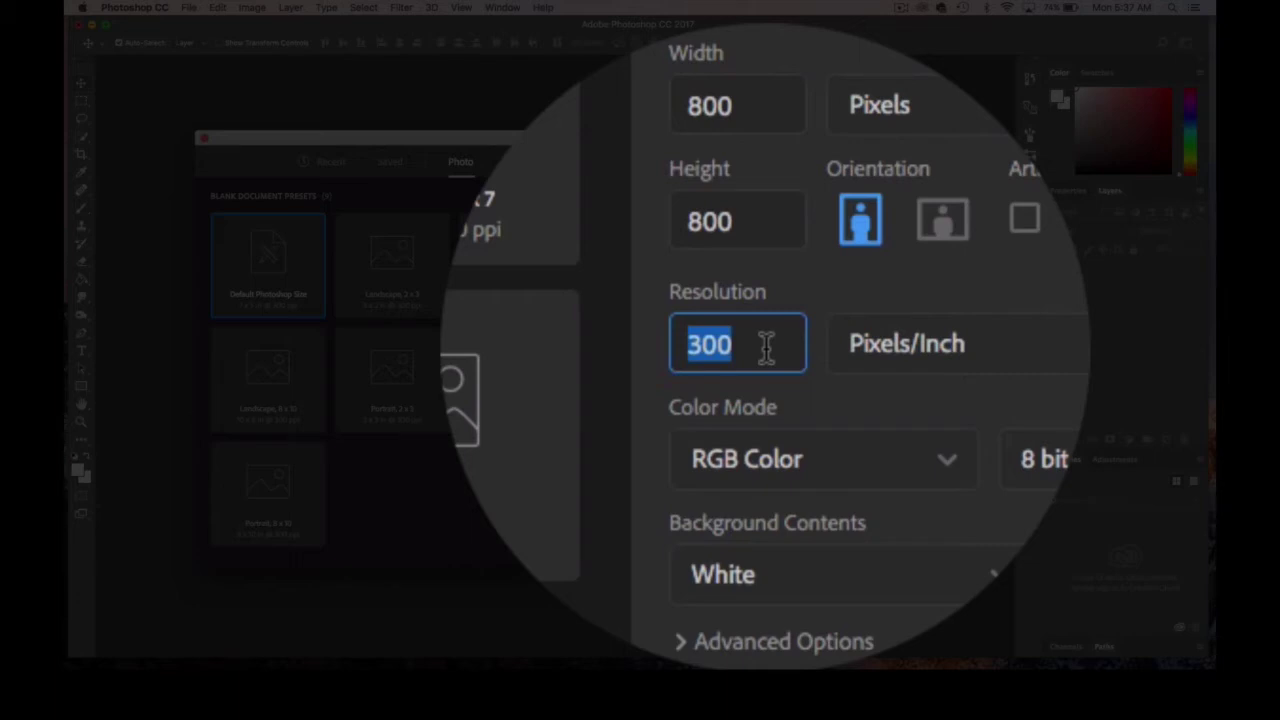
pyautogui.write('150')
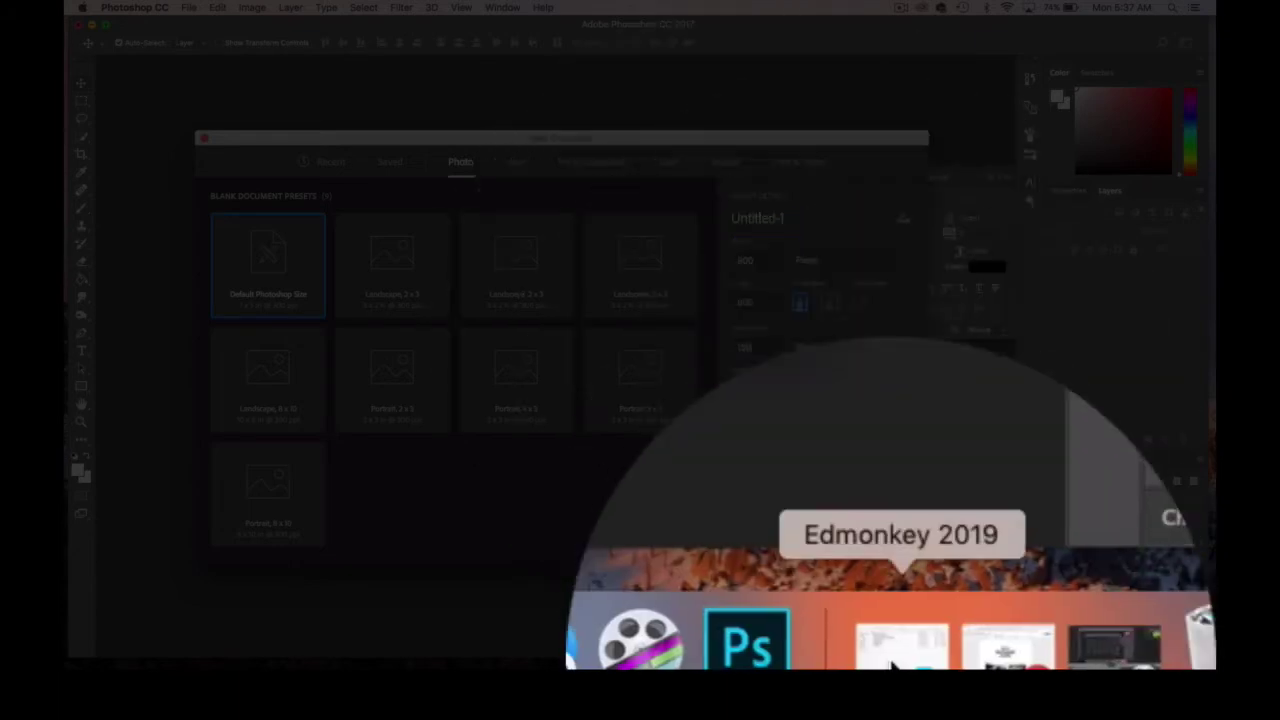
pyautogui.click(888, 405)
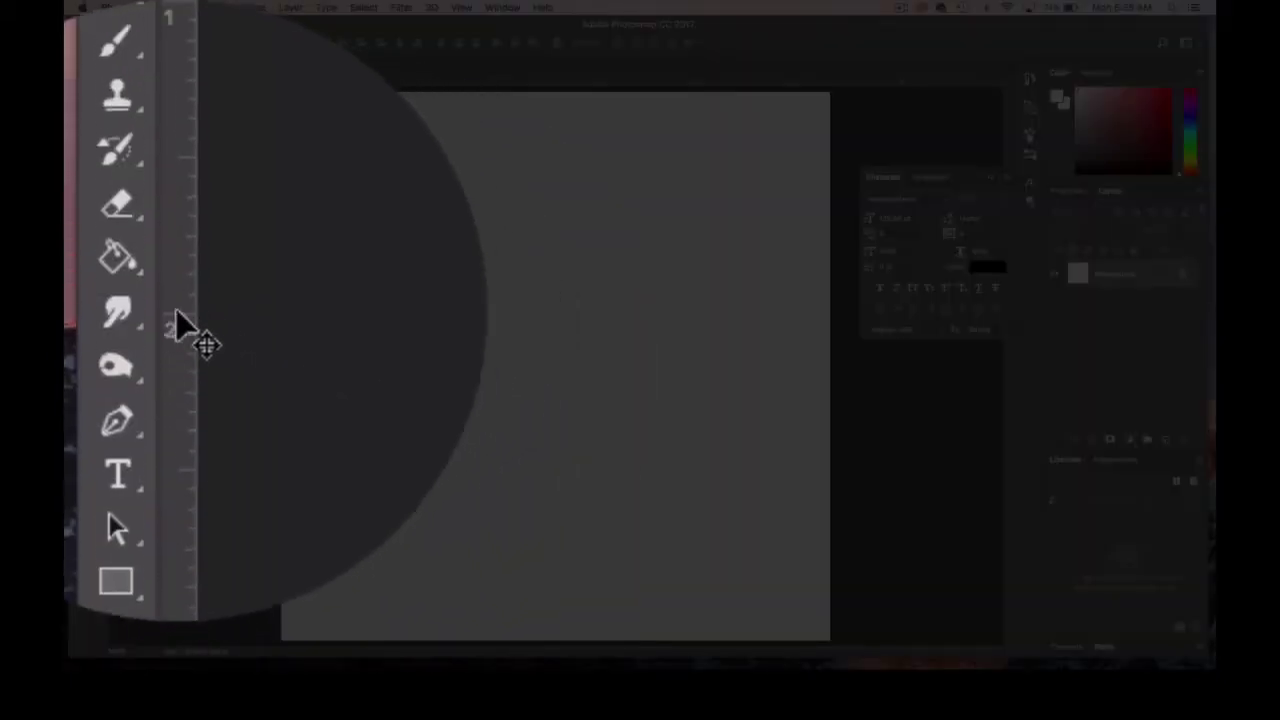
# - Fill the whole white canvas with bright red using the Paint Bucket tool
pyautogui.click(81, 279)
pyautogui.click(300, 297)
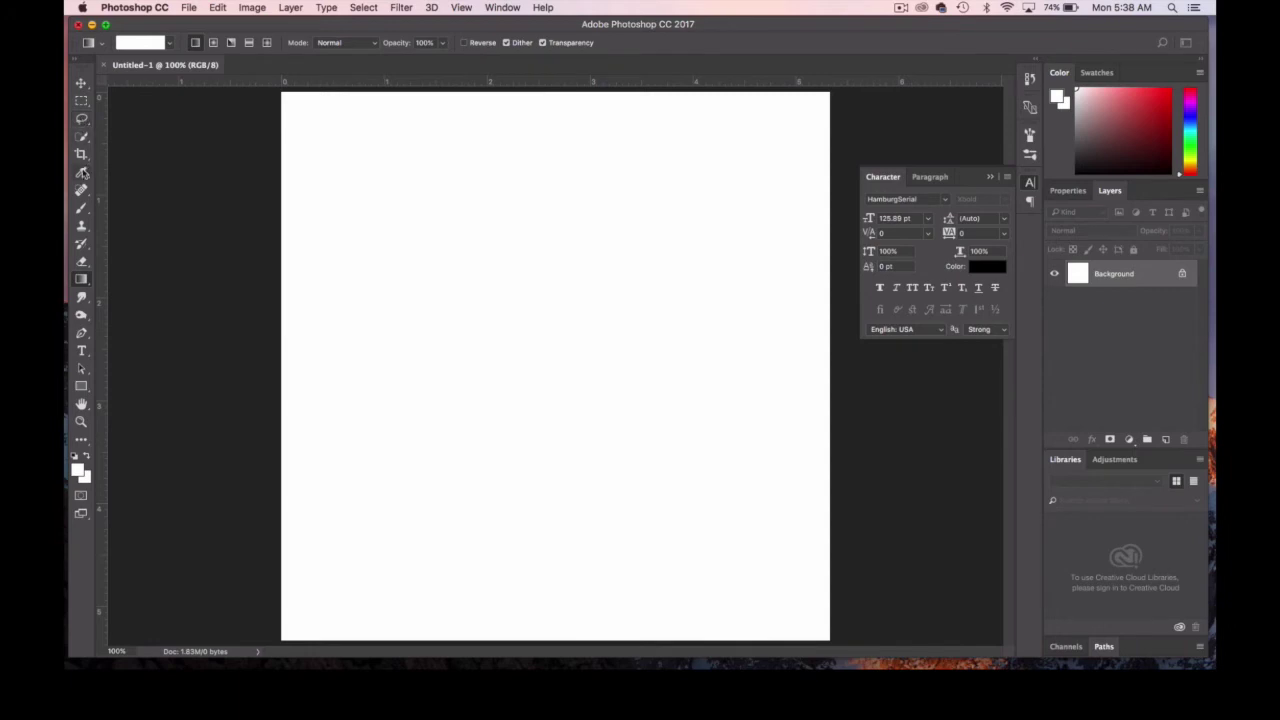
pyautogui.rightClick(81, 281)
pyautogui.click(140, 290)
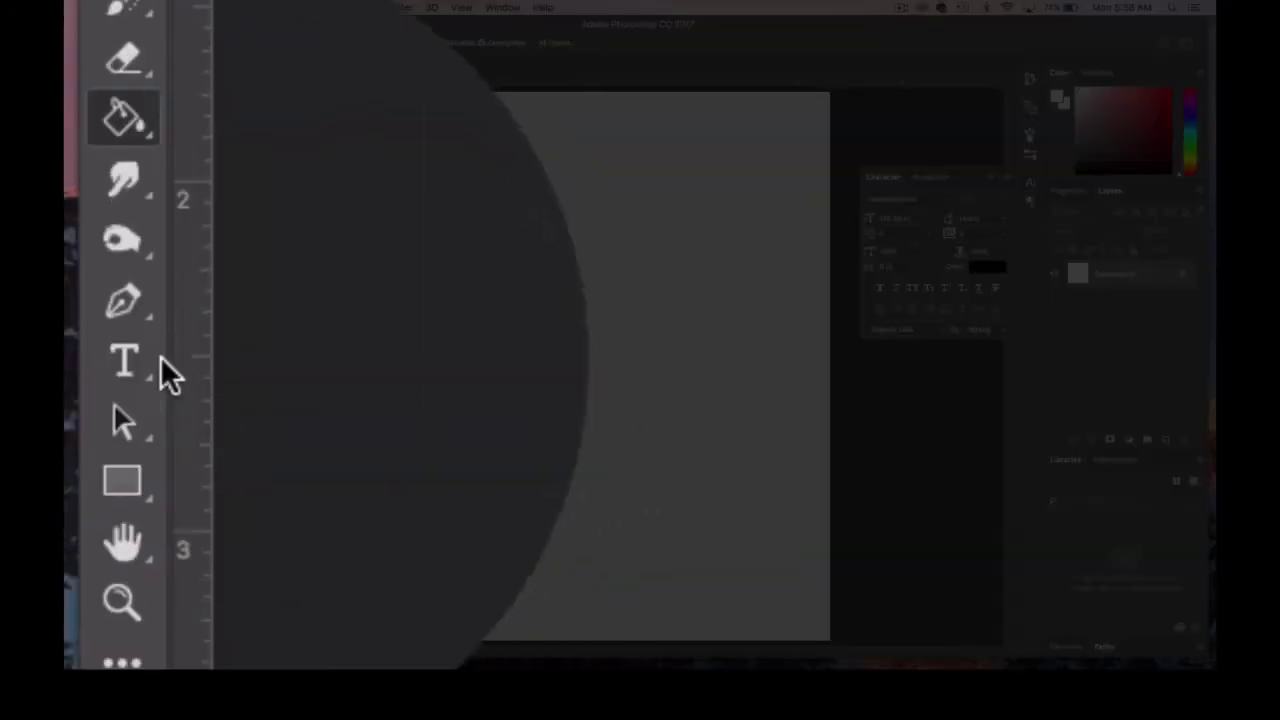
pyautogui.click(79, 468)
pyautogui.click(794, 178)
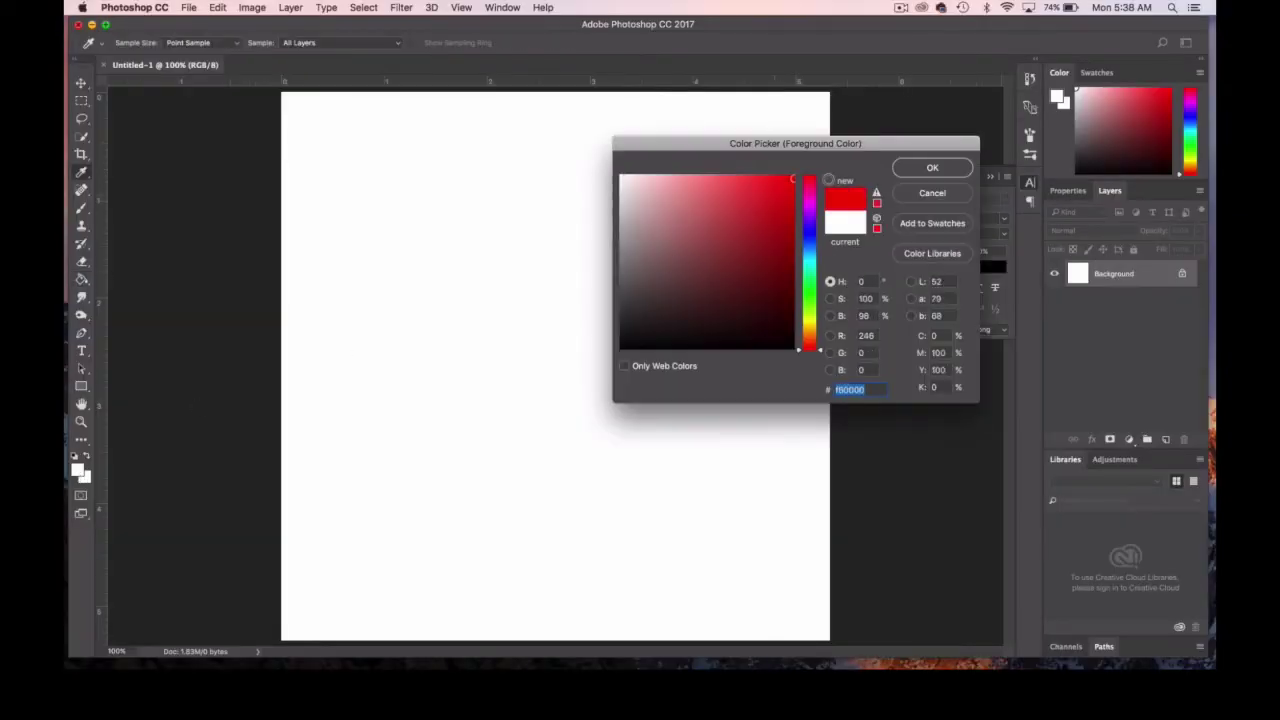
pyautogui.click(932, 167)
pyautogui.click(568, 193)
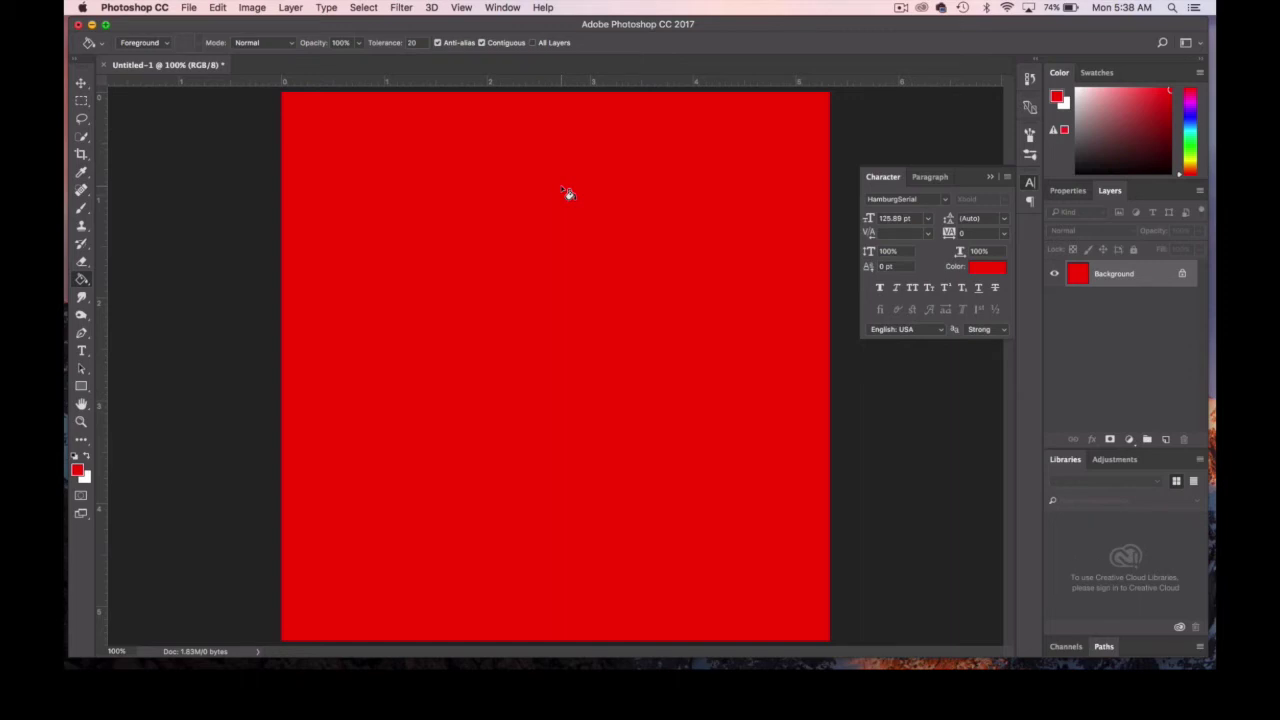
# - Create a second document 8 inches wide and 10 inches high at a resolution of 300 pixels/inch
pyautogui.click(188, 7)
pyautogui.click(196, 24)
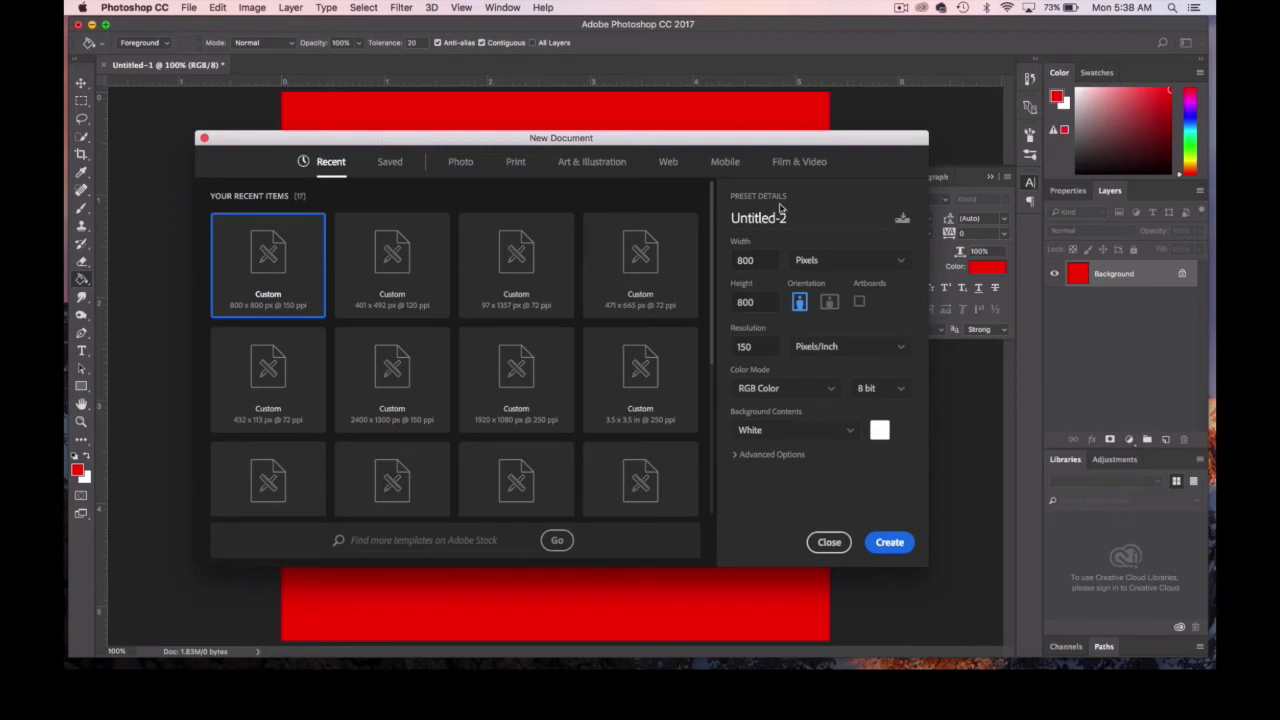
pyautogui.click(903, 264)
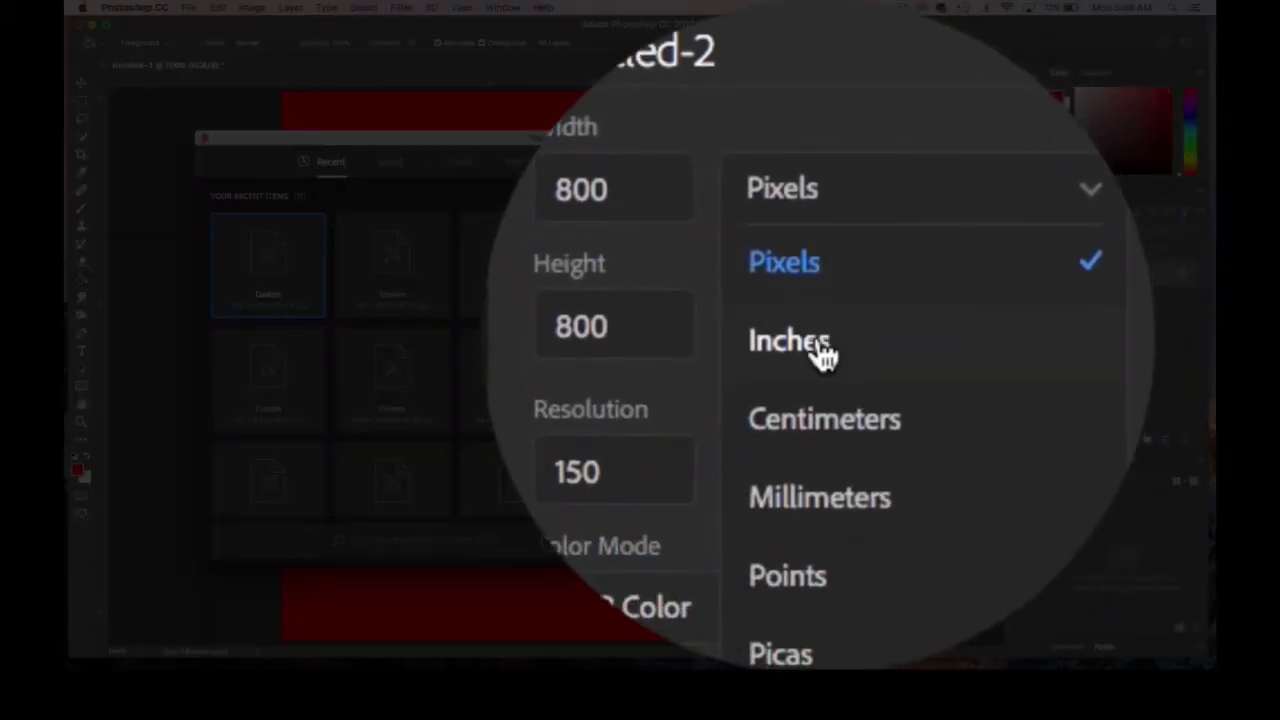
pyautogui.click(822, 355)
pyautogui.click(766, 336)
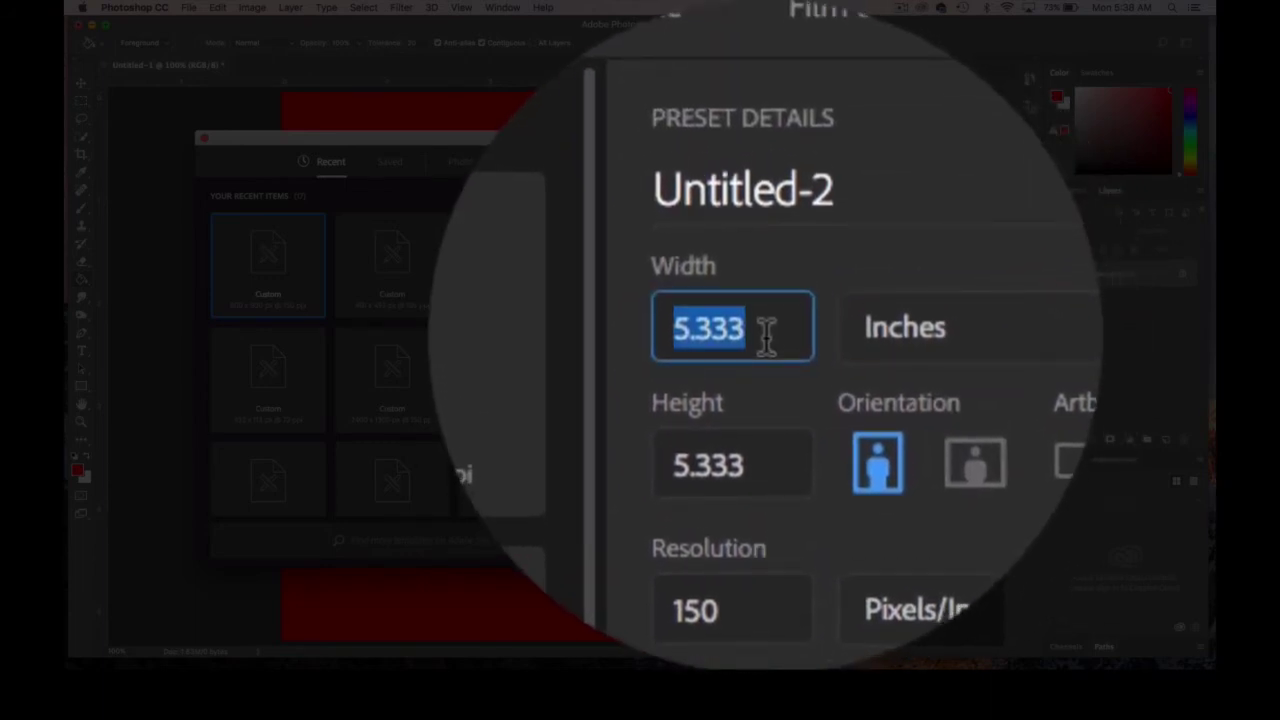
pyautogui.write('8')
pyautogui.click(765, 336)
pyautogui.write('10')
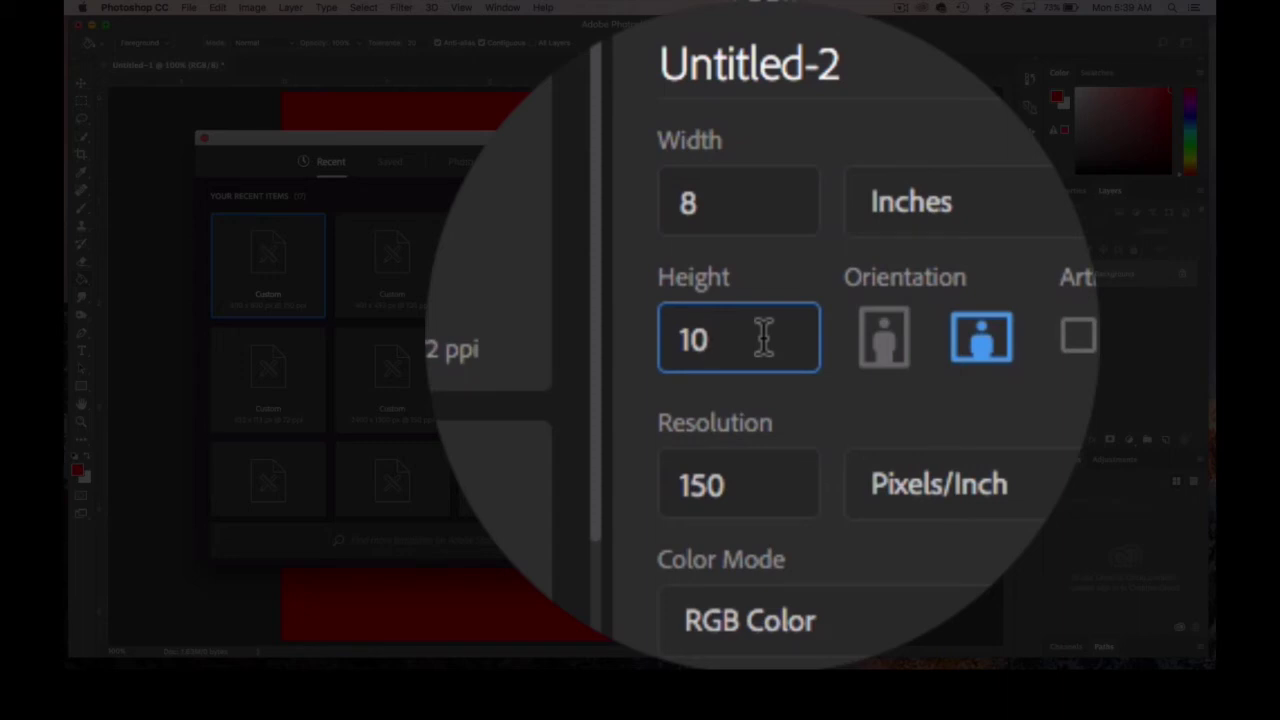
pyautogui.click(750, 345)
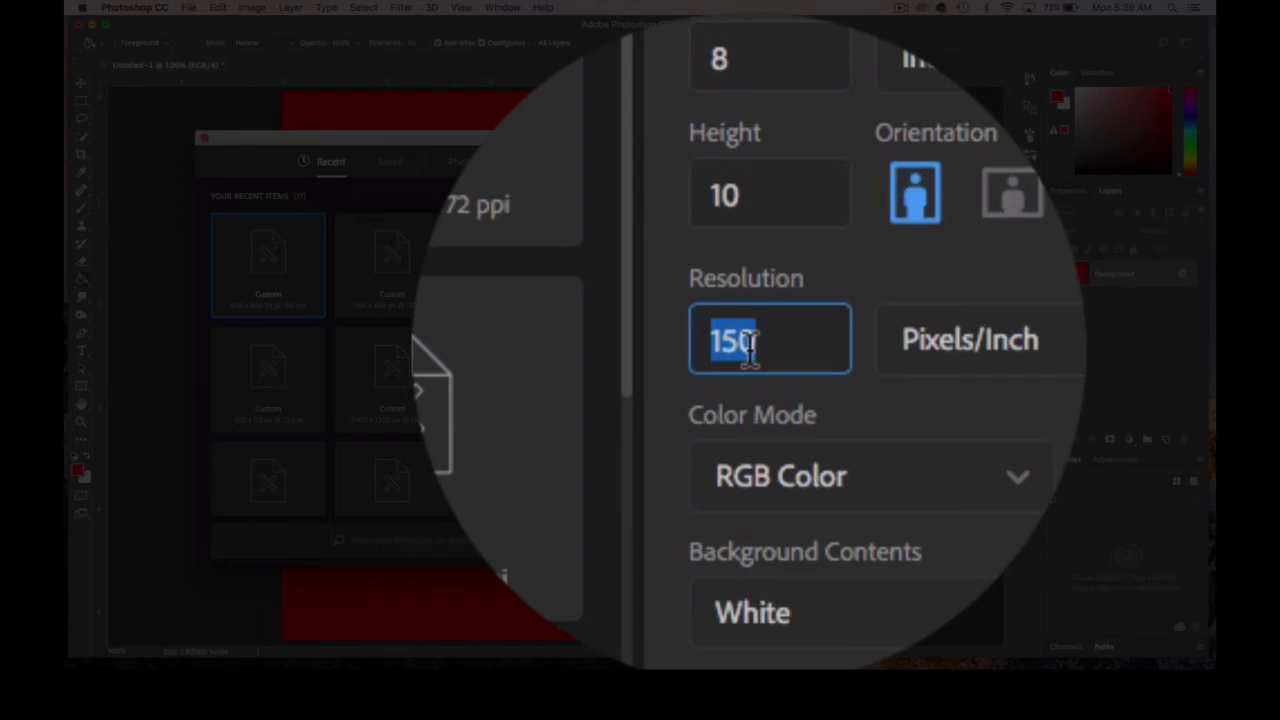
pyautogui.write('300')
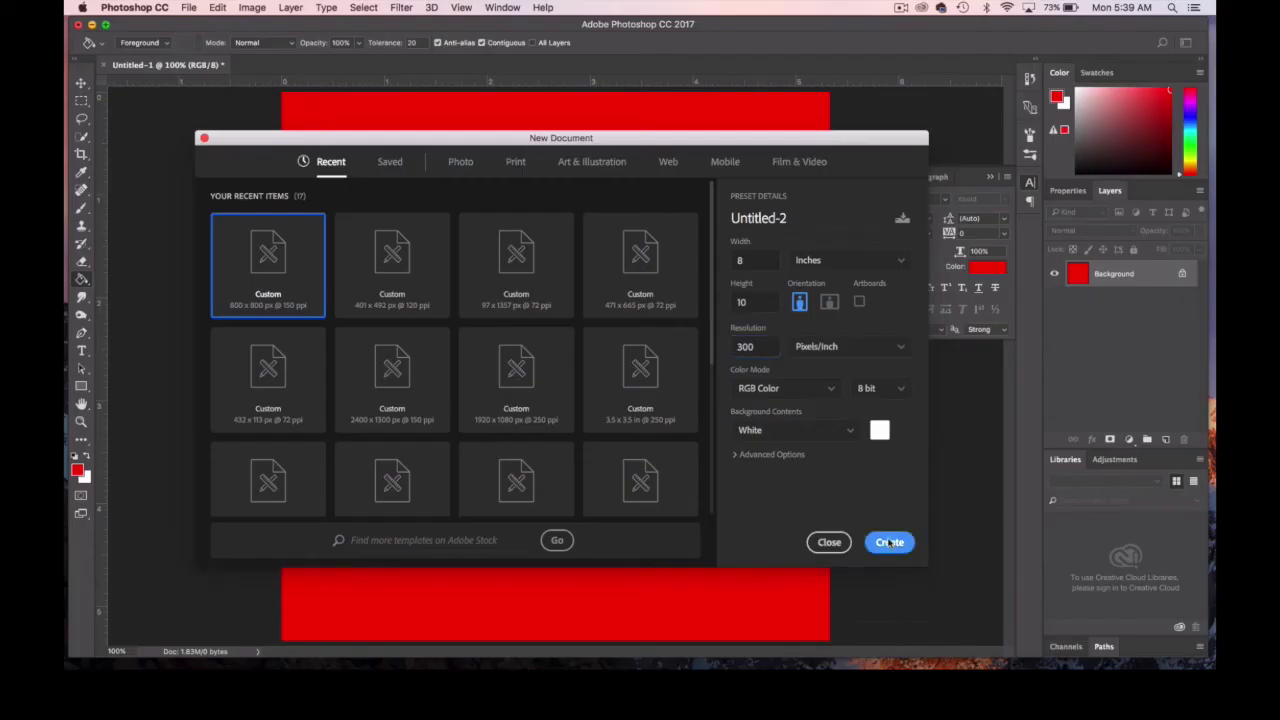
pyautogui.click(889, 537)
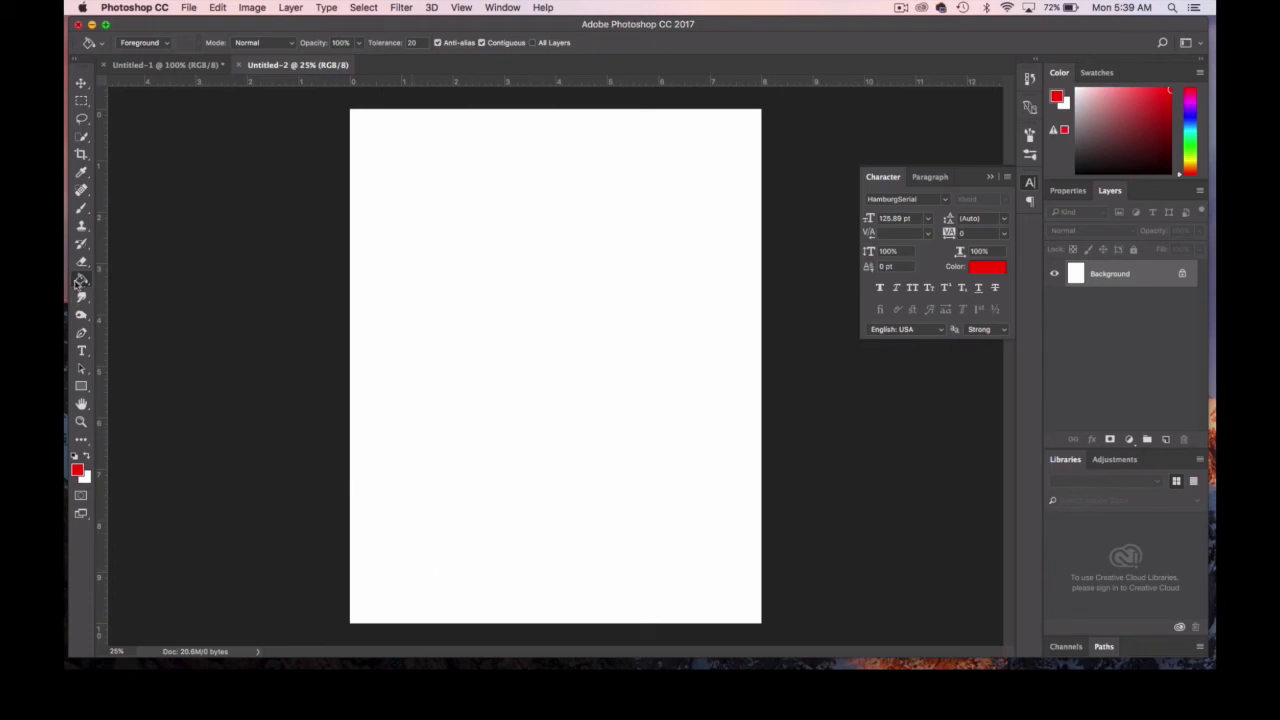
# - Set the foreground colour to bright yellow and fill the second document's canvas with it
pyautogui.click(79, 471)
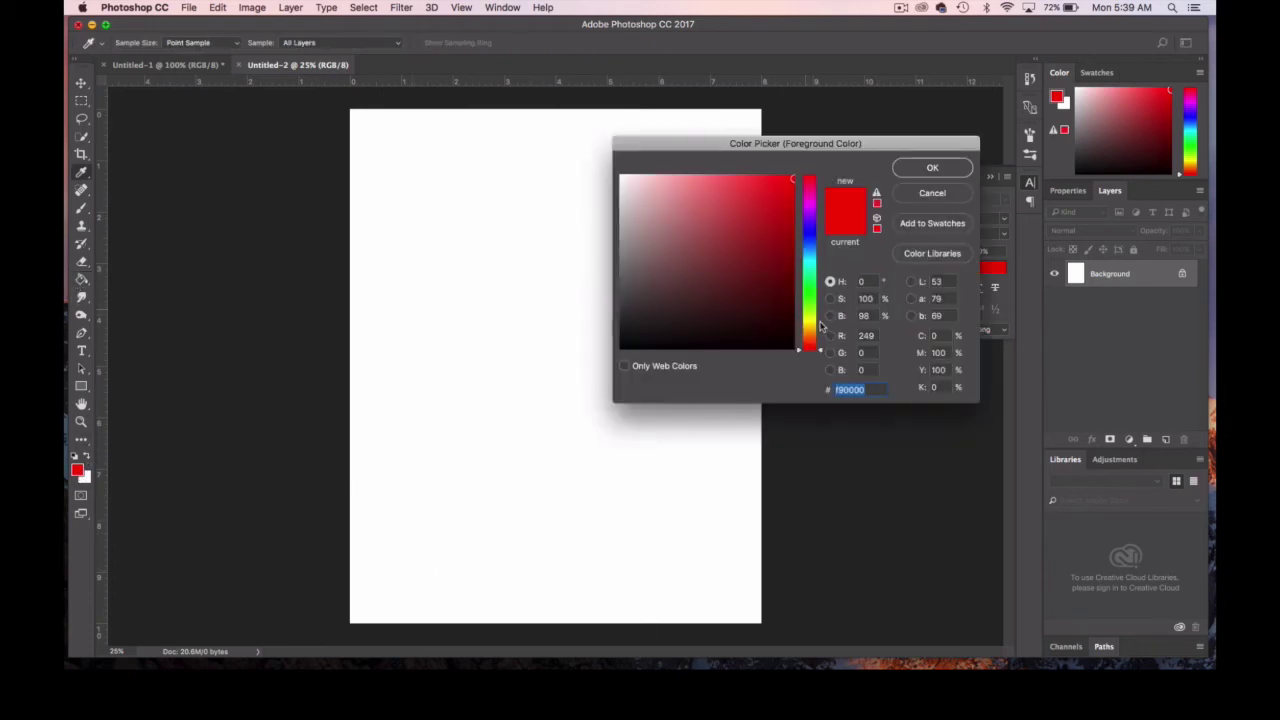
pyautogui.click(810, 323)
pyautogui.click(960, 168)
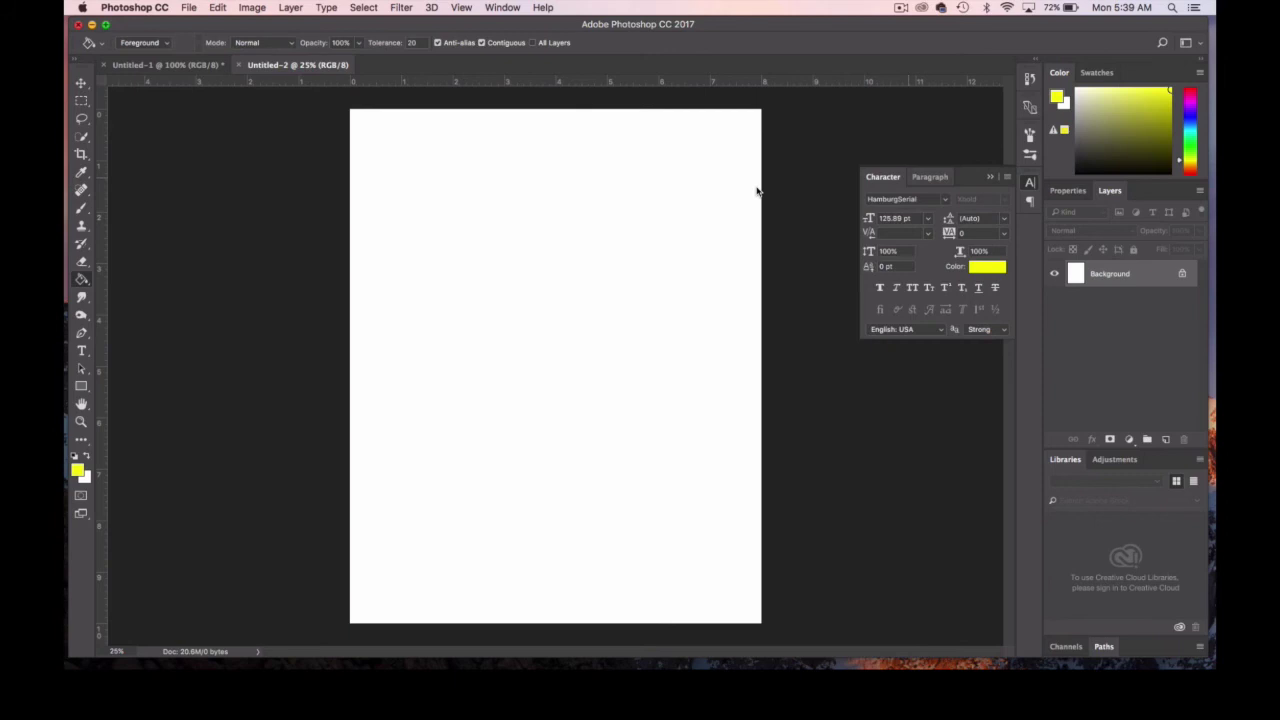
pyautogui.click(444, 224)
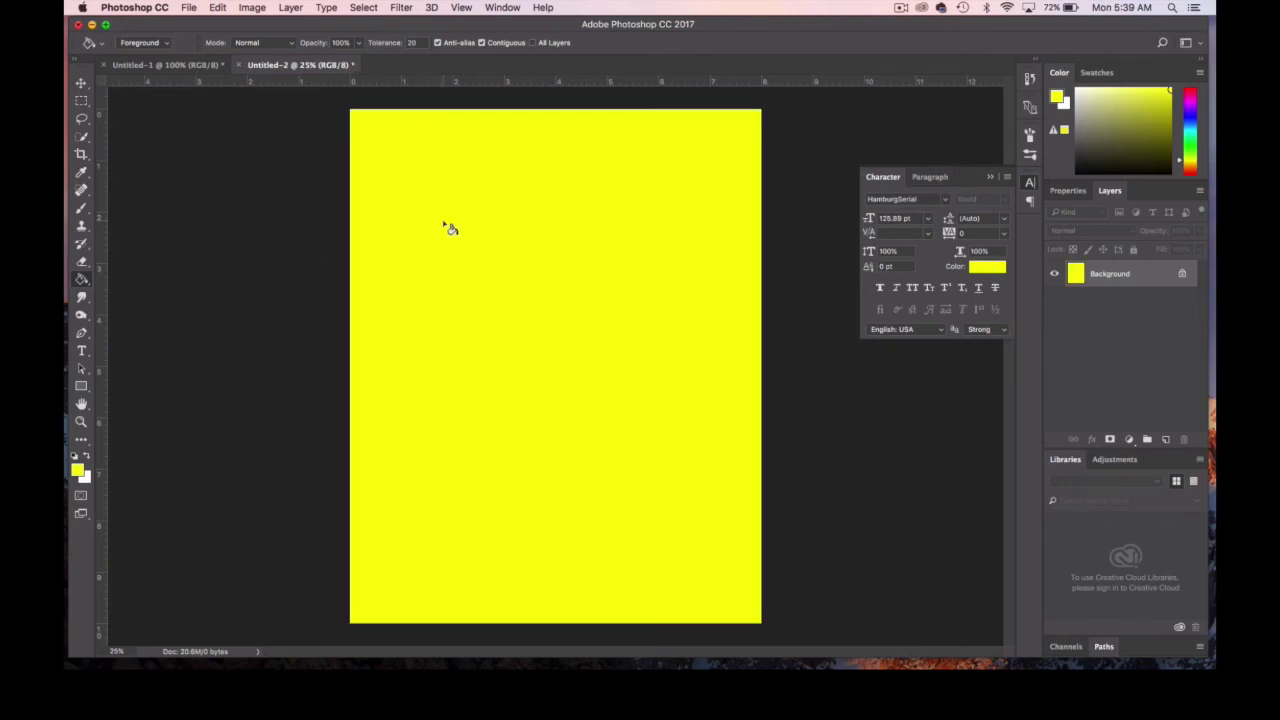
# - View the red document for comparison, return to the yellow one and rotate its canvas 90° clockwise
pyautogui.click(174, 68)
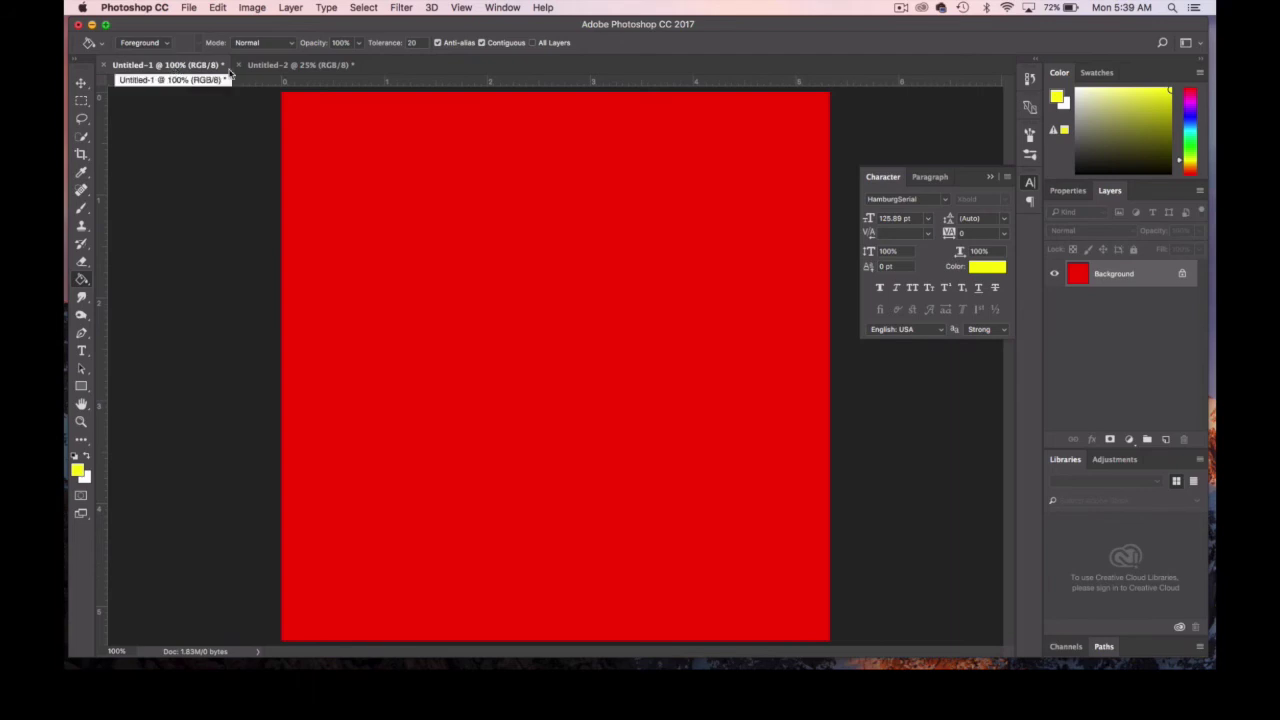
pyautogui.click(293, 66)
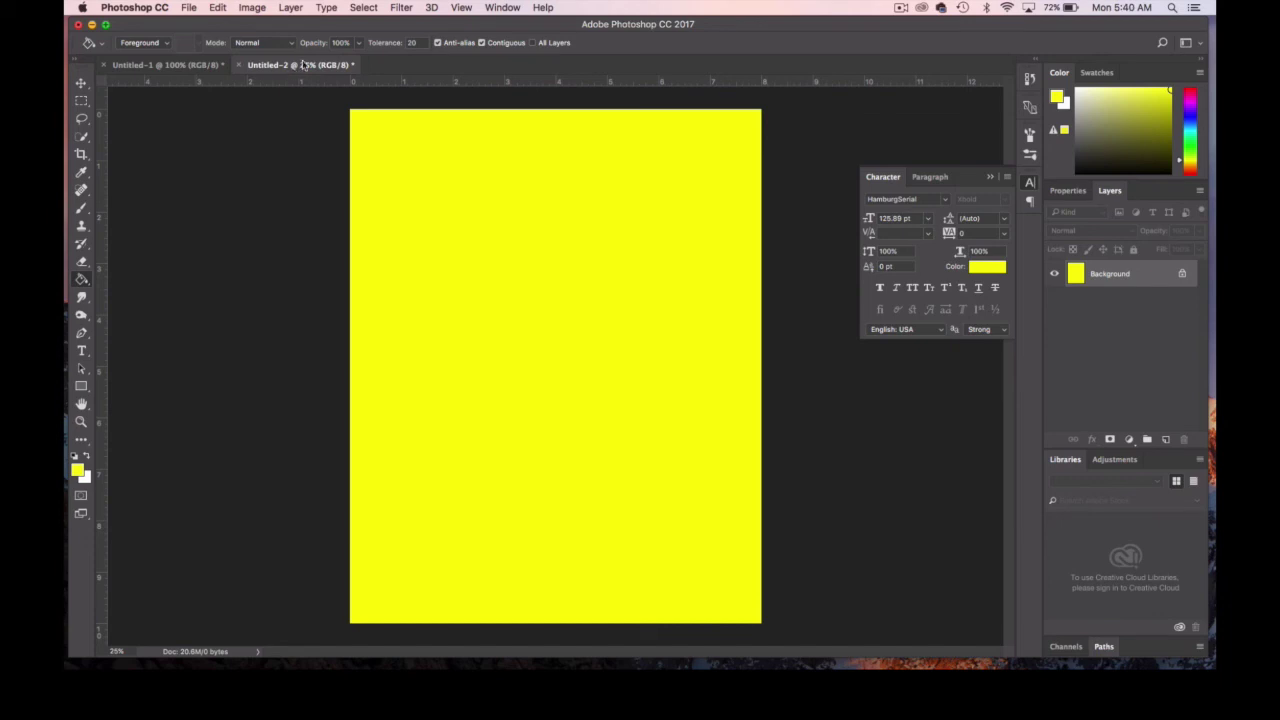
pyautogui.click(245, 8)
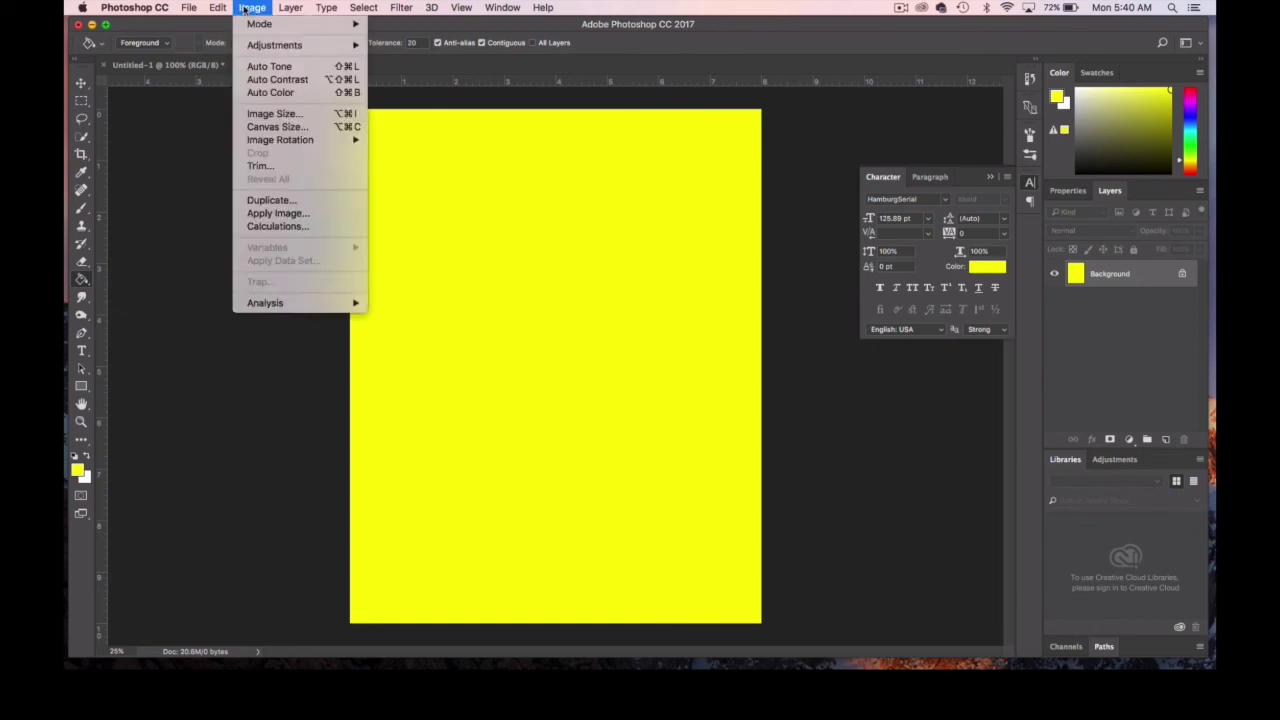
pyautogui.moveTo(277, 145)
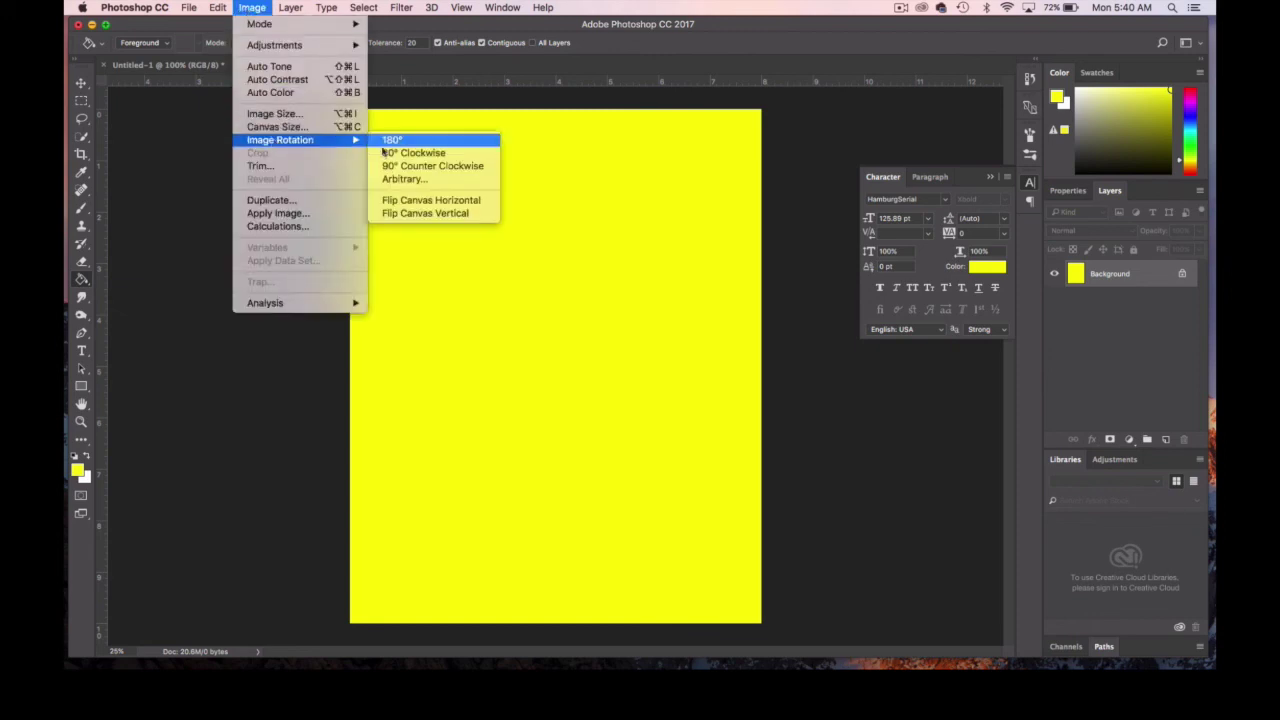
pyautogui.click(400, 153)
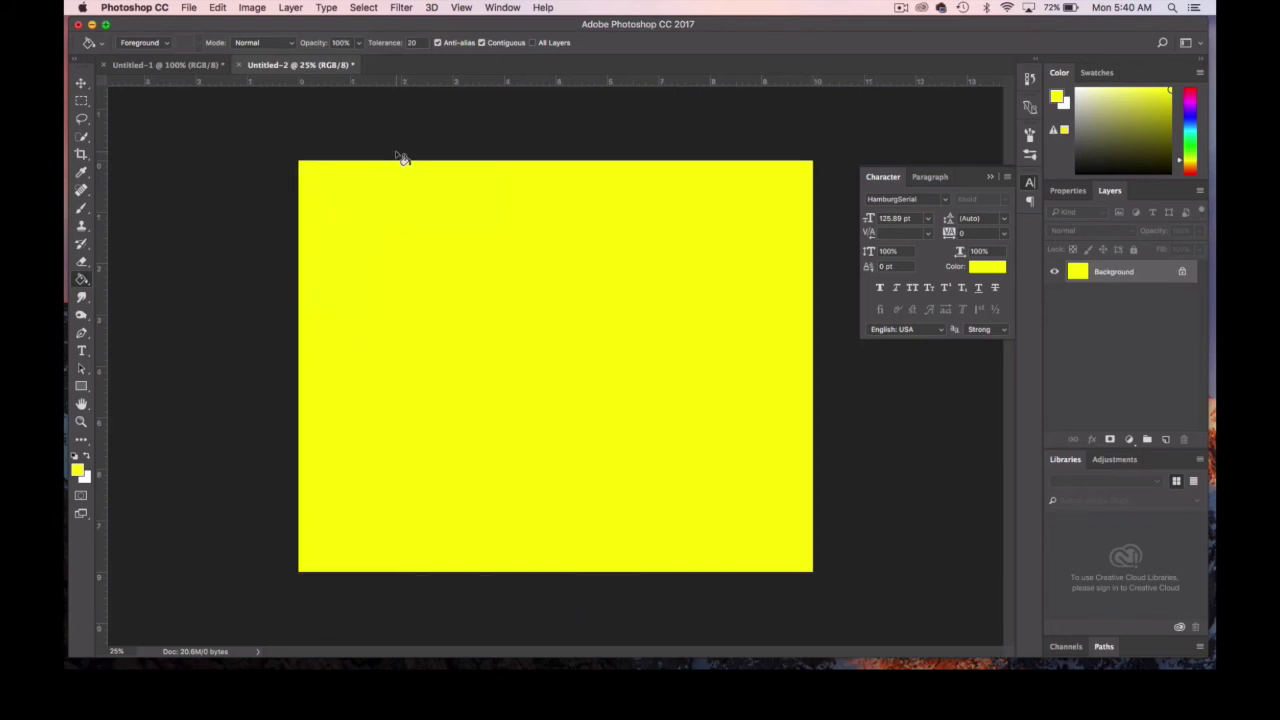